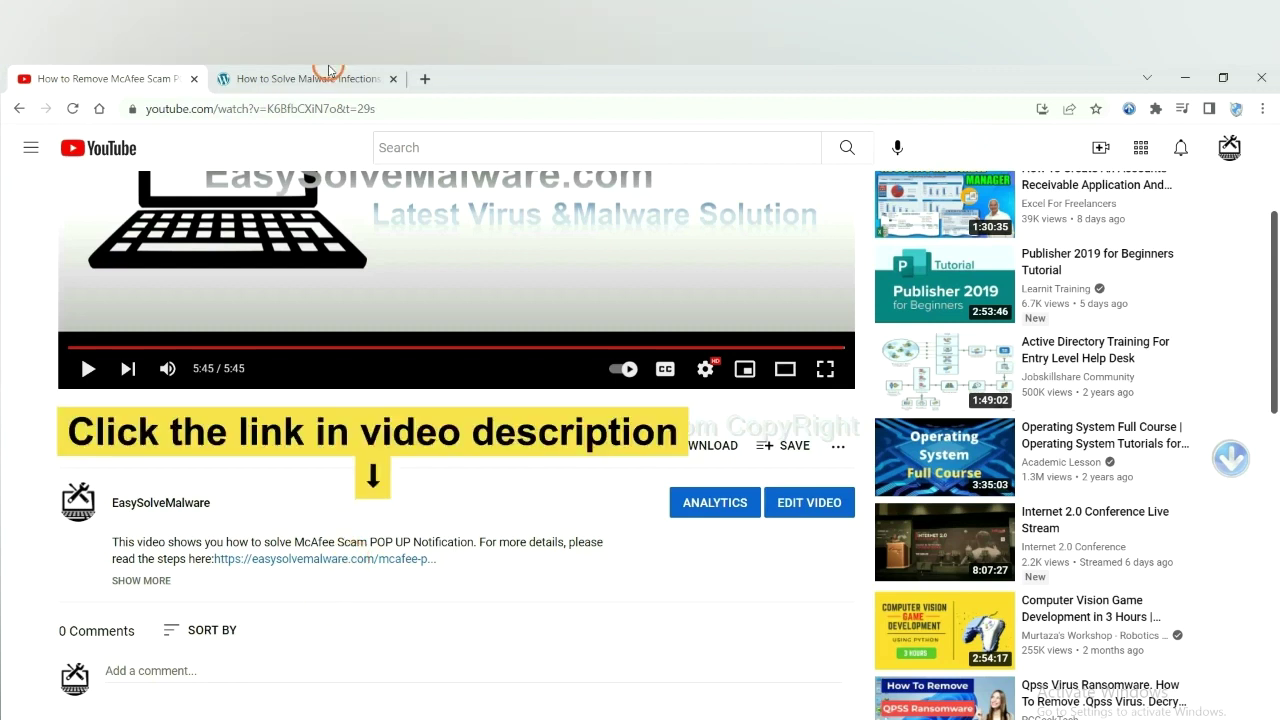
Switch to the EasySolveMalware 'How to Solve Malware Infection' guide tab.
click(329, 74)
Download SpyHunter for Windows from the guide and run the downloaded installer.
scroll(1270, 406, down, 3)
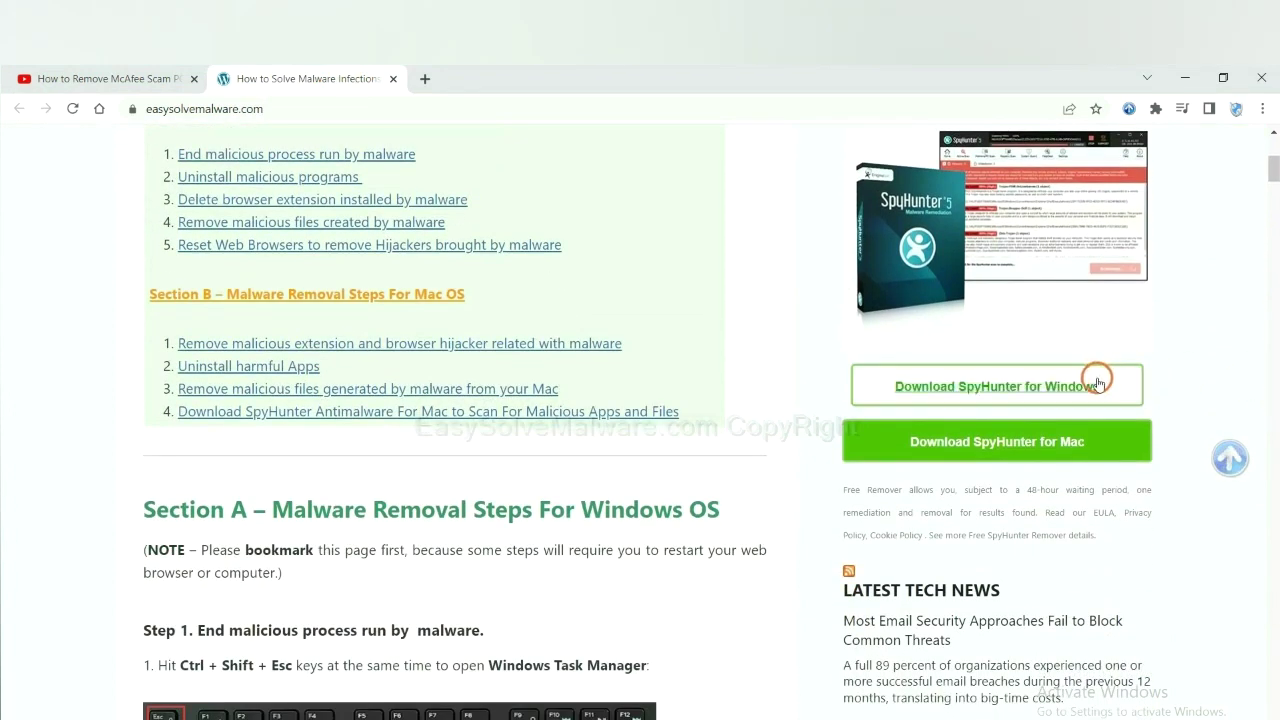
click(1087, 384)
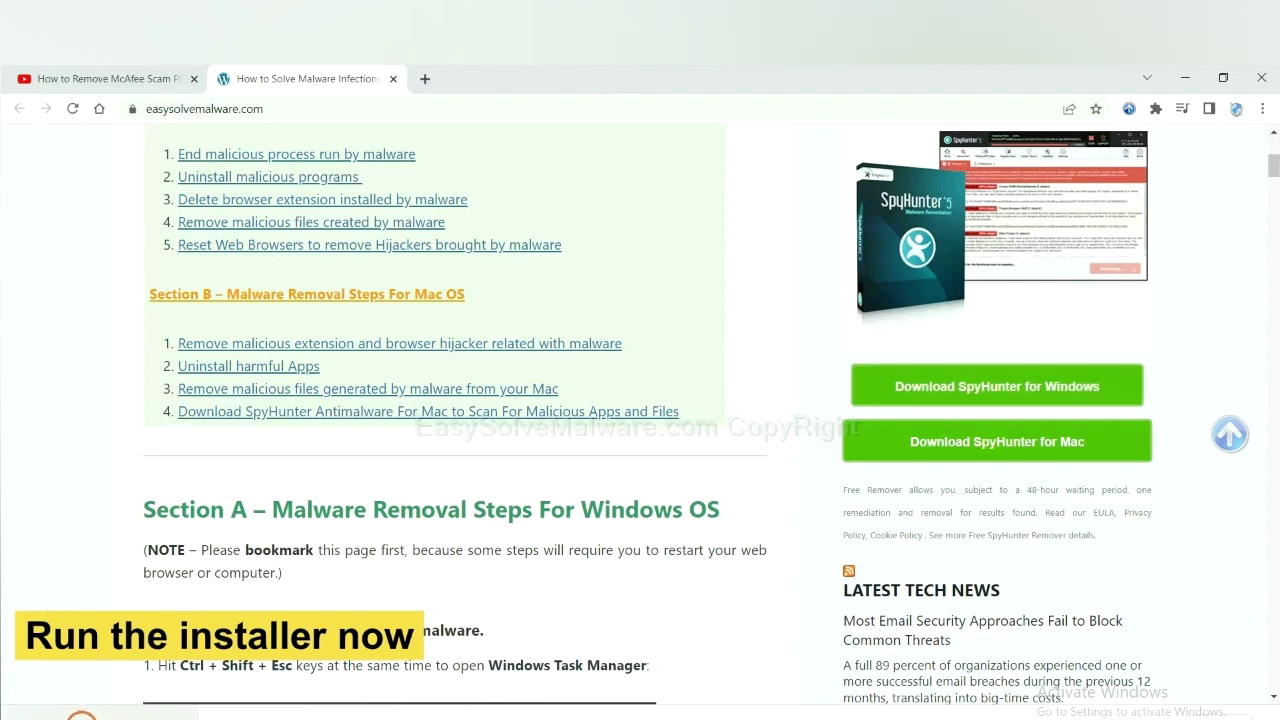
click(82, 714)
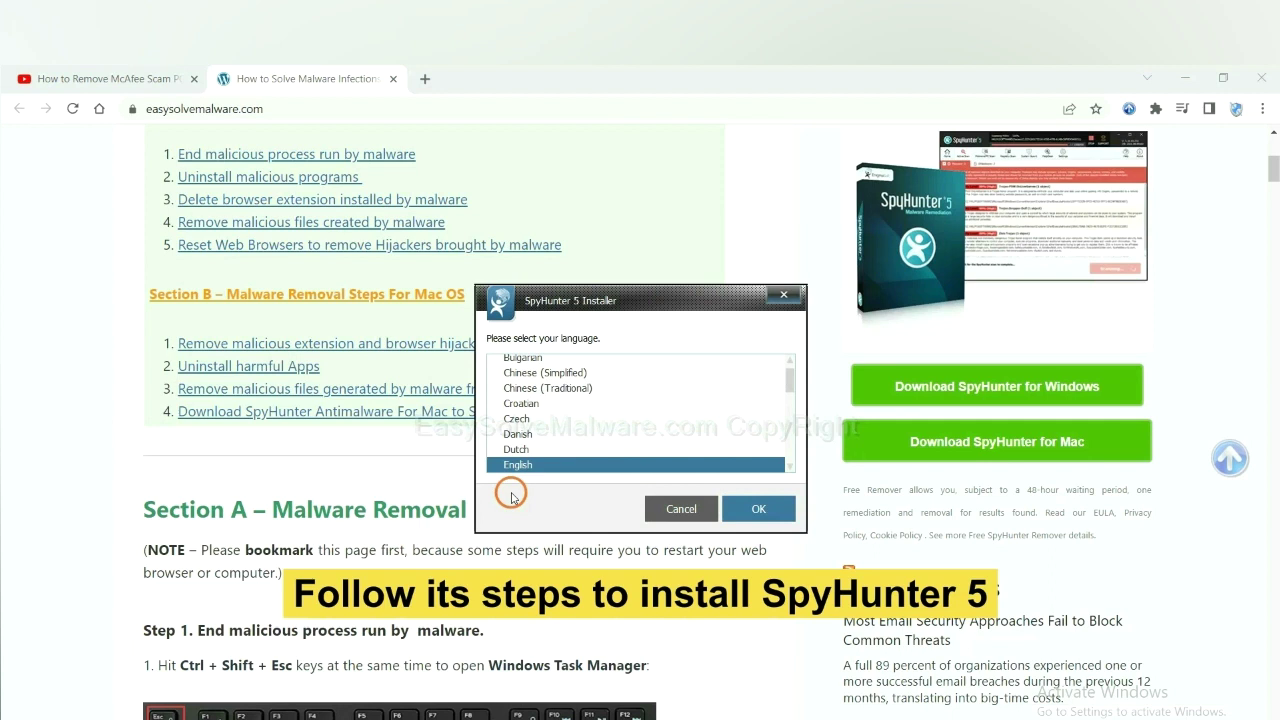
Install SpyHunter 5 in English, accepting the licence agreement and finishing setup.
click(728, 497)
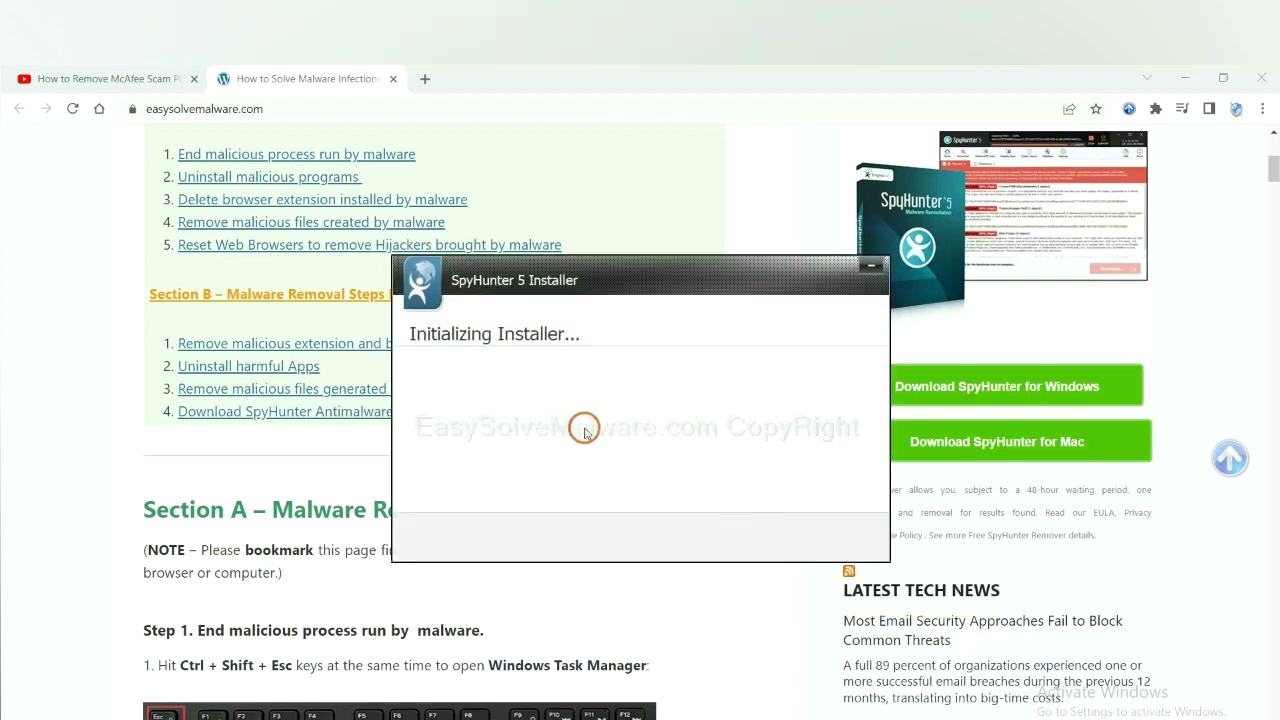
click(549, 430)
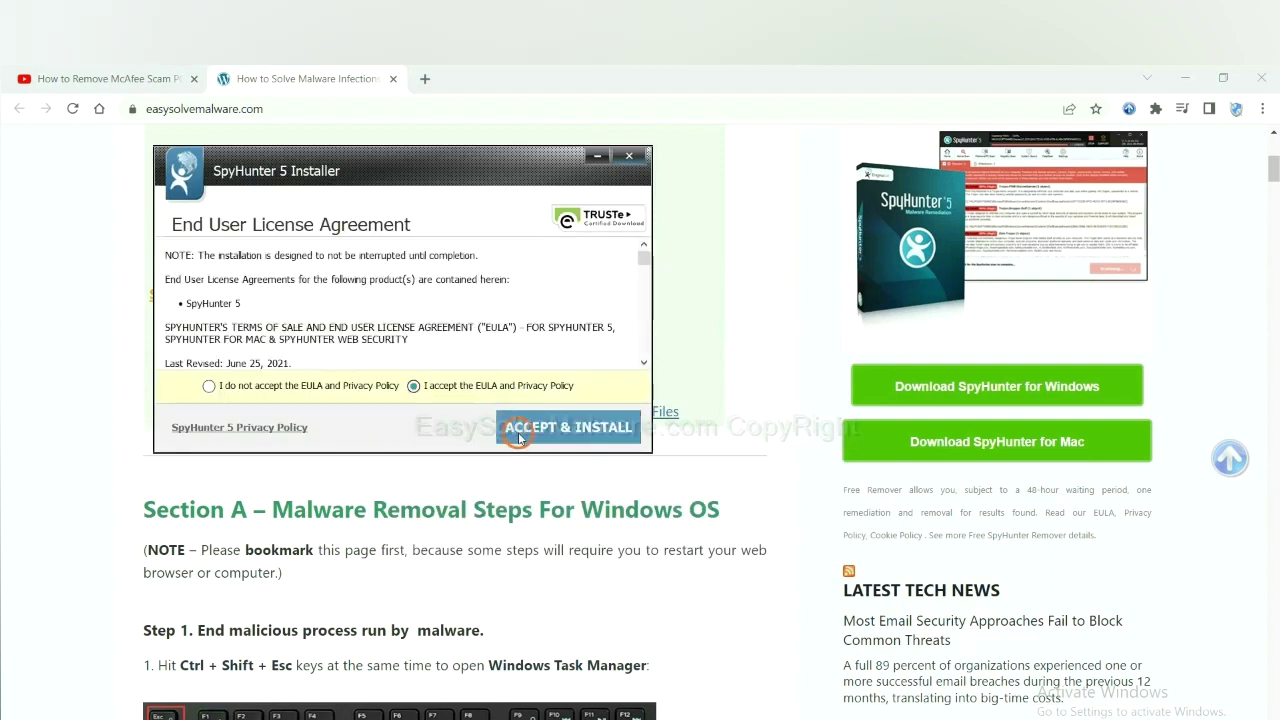
click(519, 437)
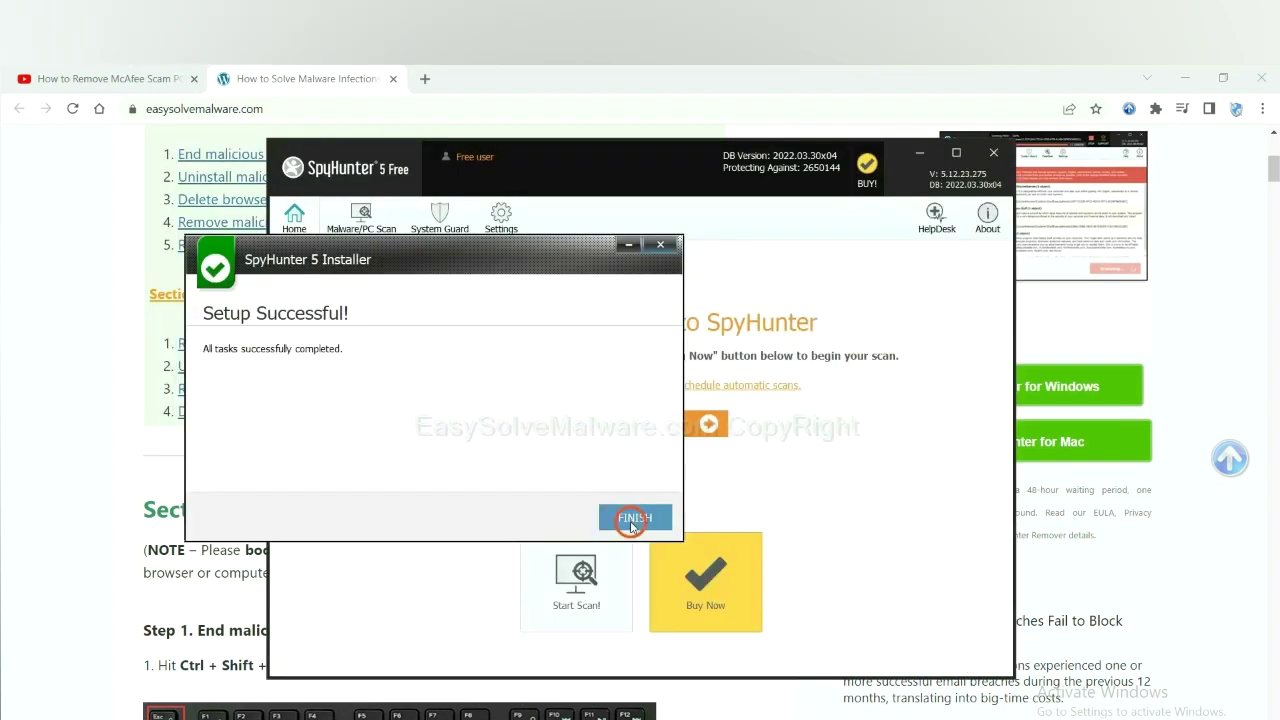
click(631, 517)
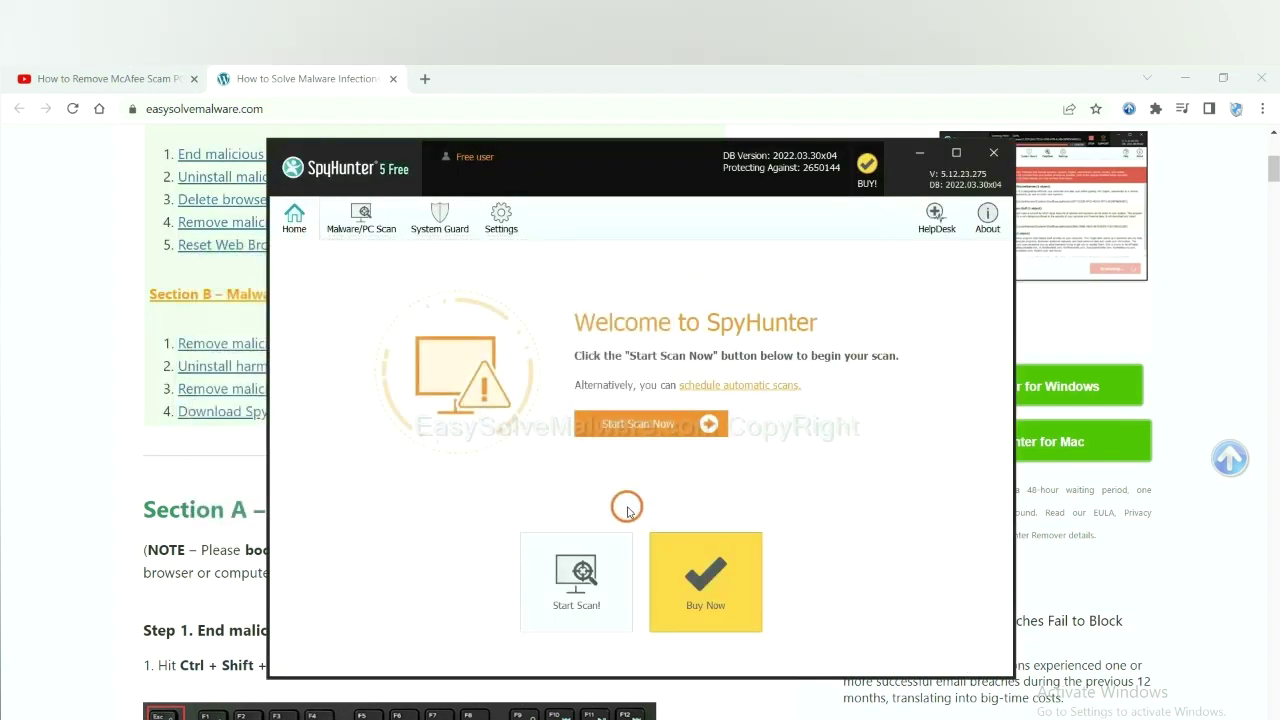
Scan the computer with SpyHunter and continue past the unknown object remove360.bat.
click(631, 432)
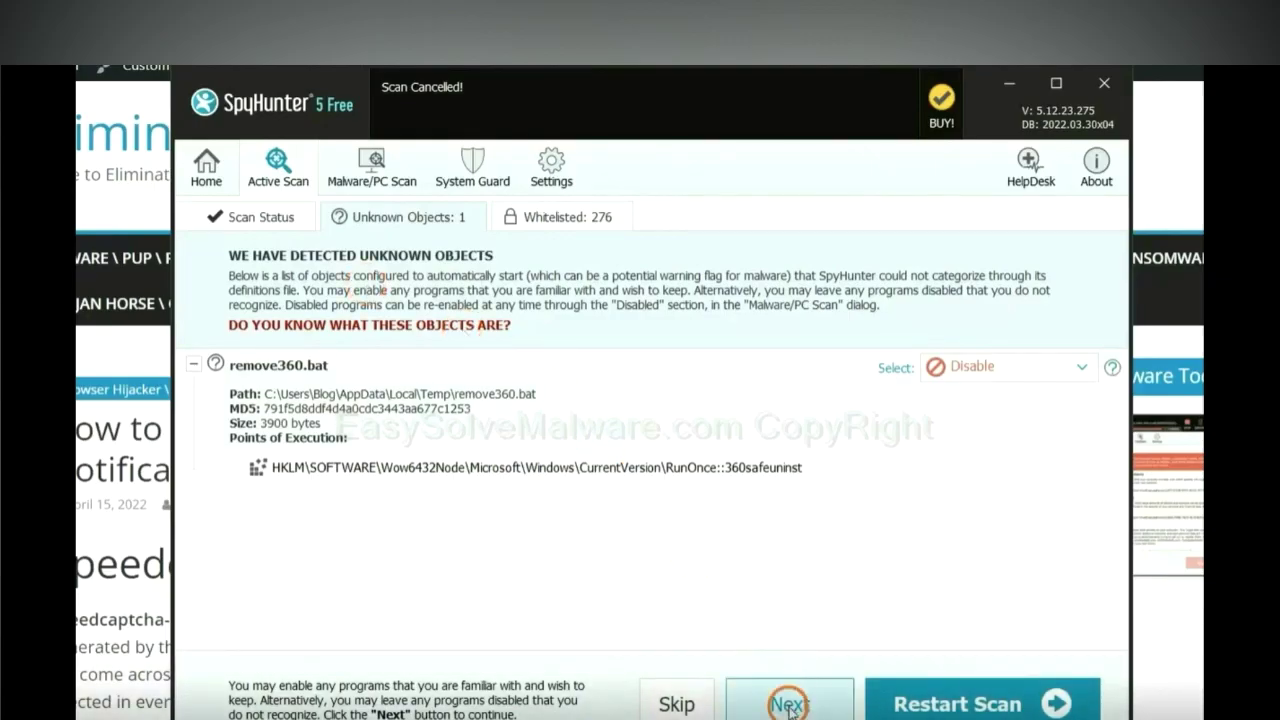
click(789, 705)
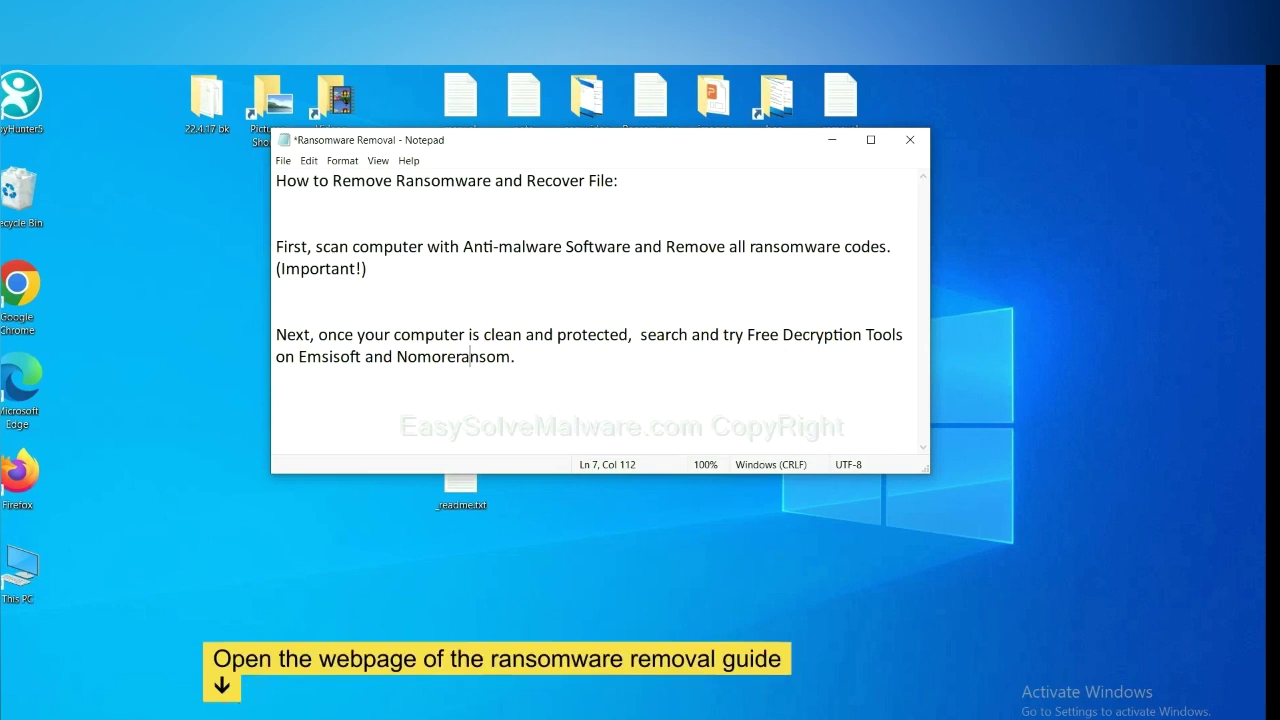
Return to the jhdd guide's Step 4 and open the emsisoft.com/ransomware-decryption-tools link.
click(210, 610)
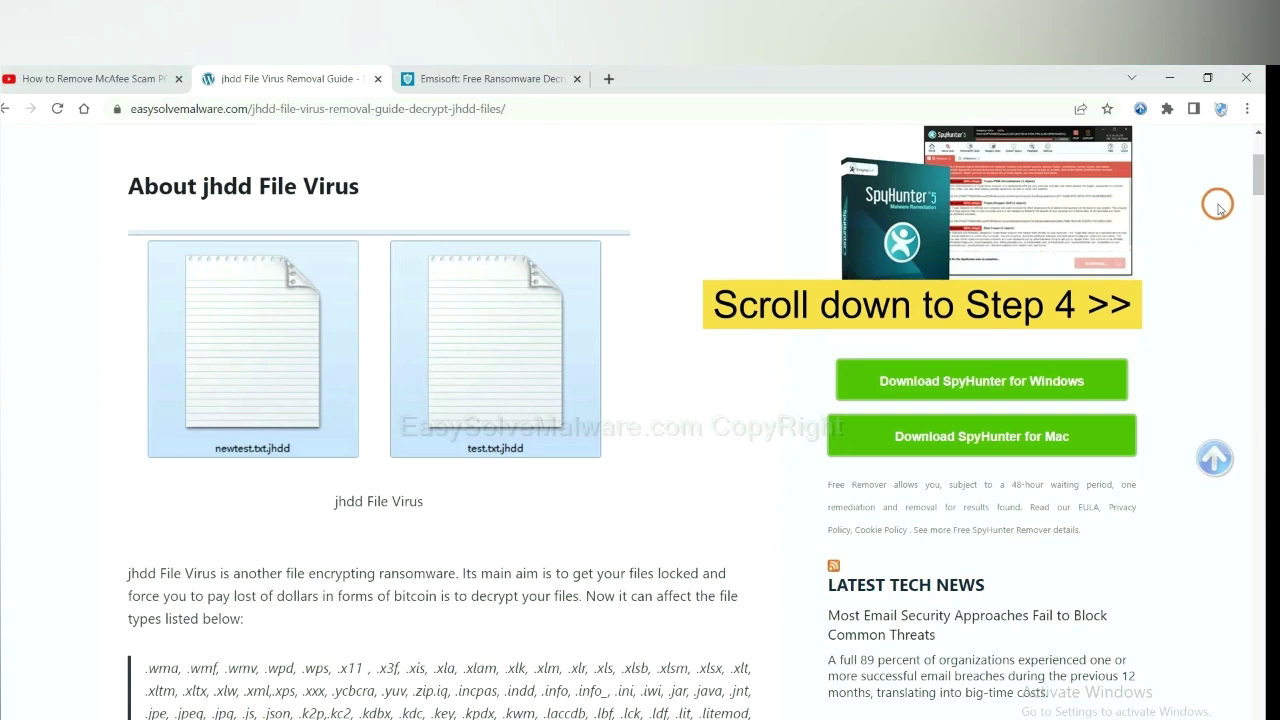
drag(1257, 175, 1250, 634)
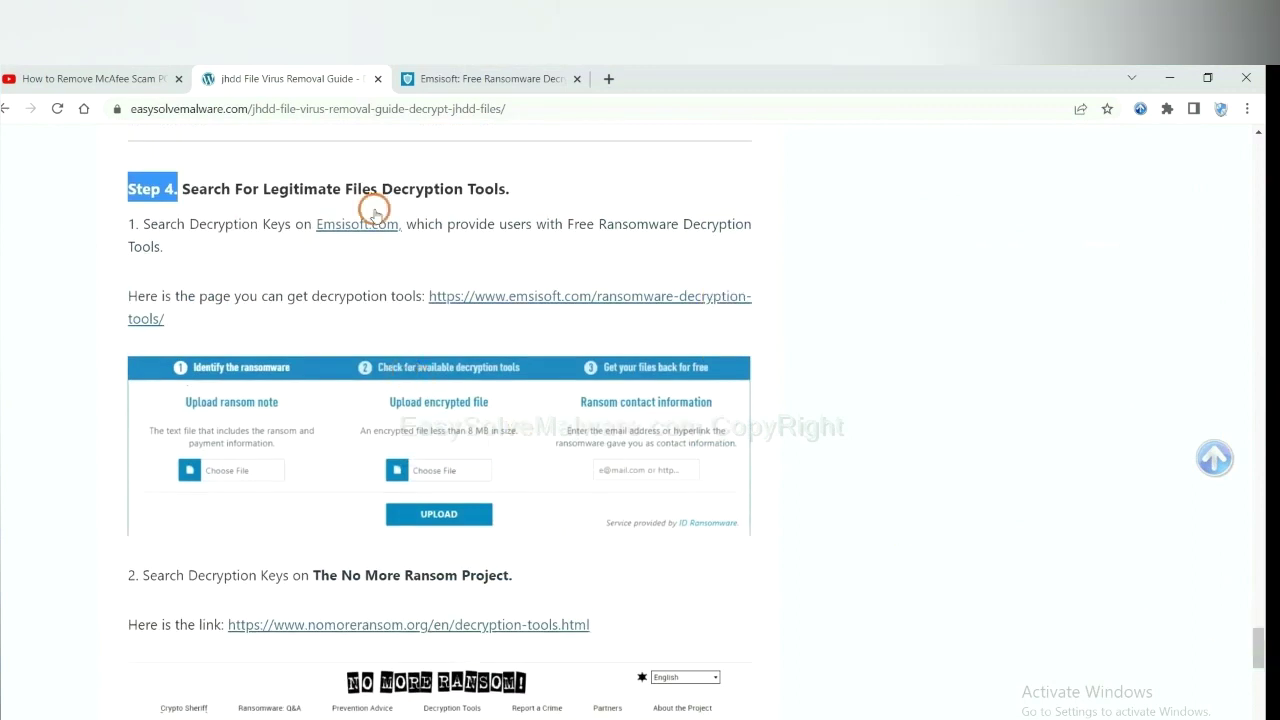
click(375, 154)
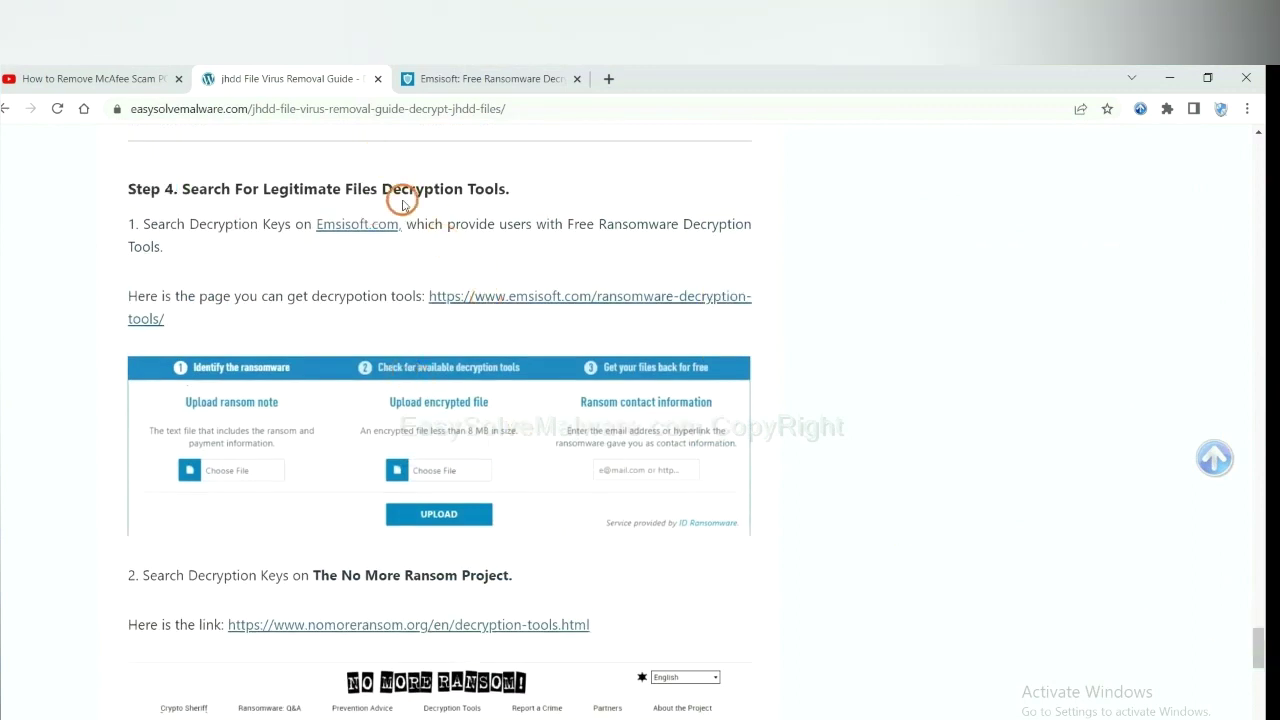
scroll(440, 314, down, 3)
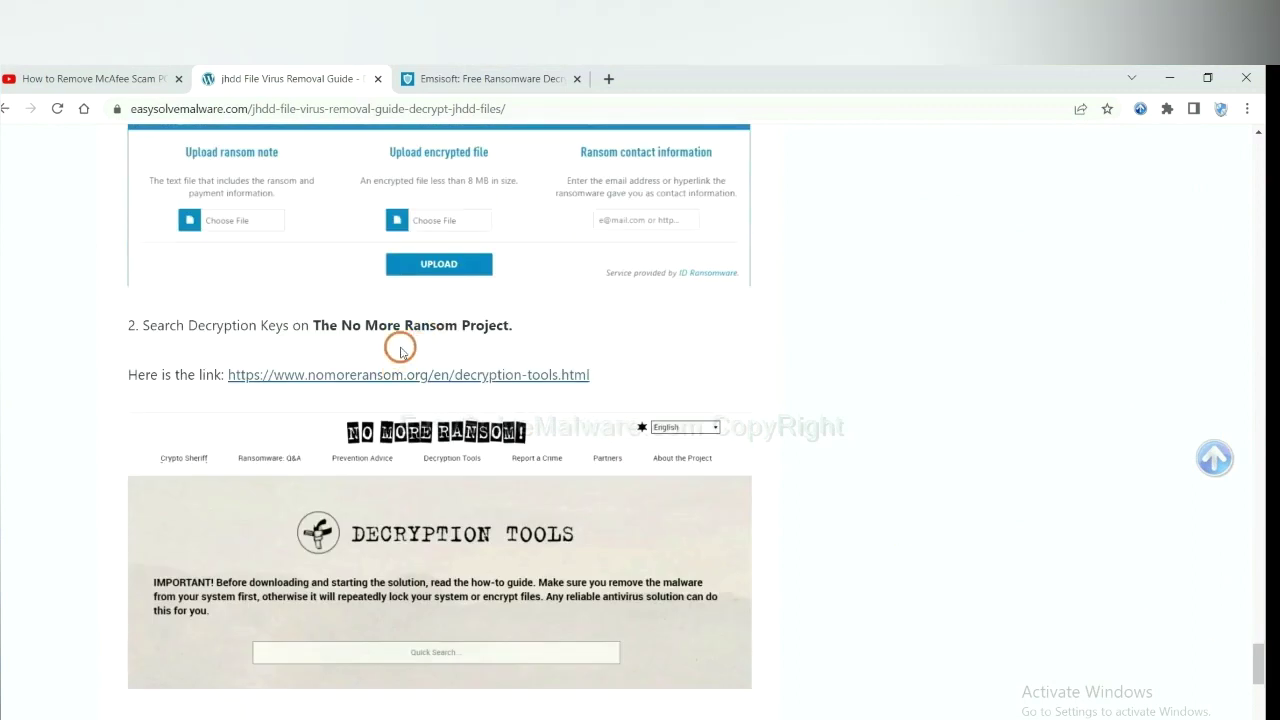
scroll(530, 362, up, 4)
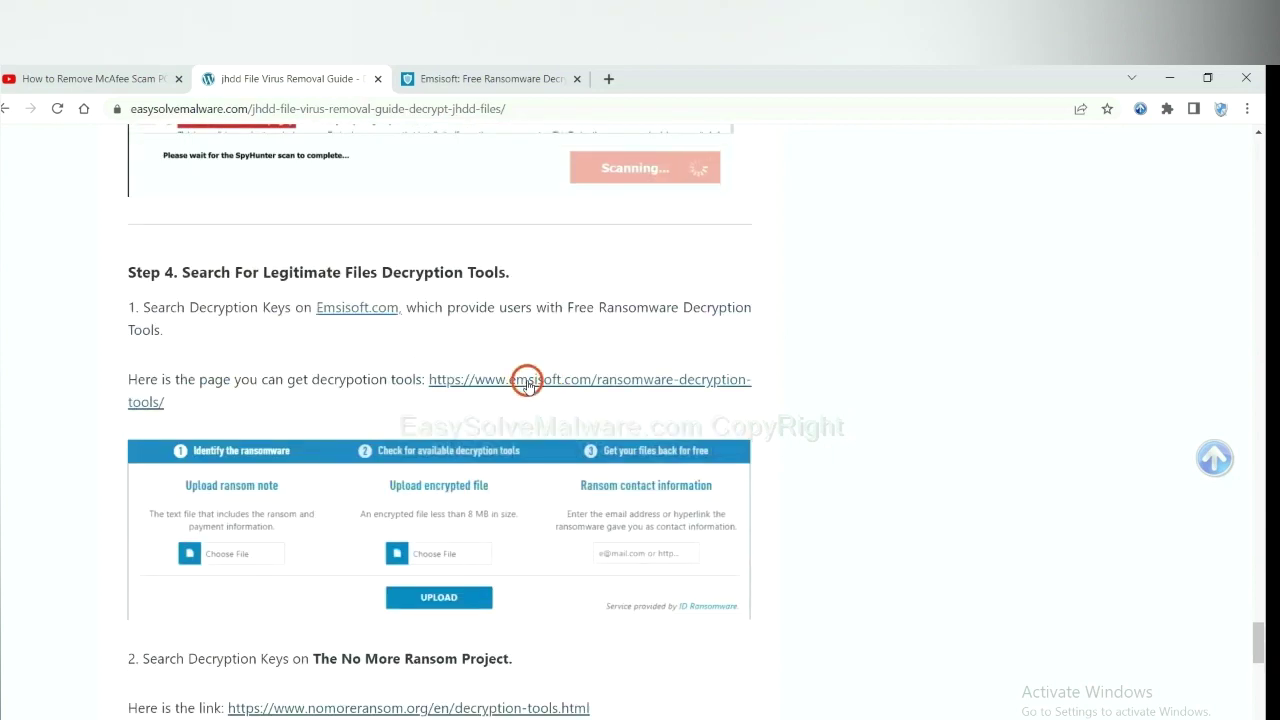
click(527, 383)
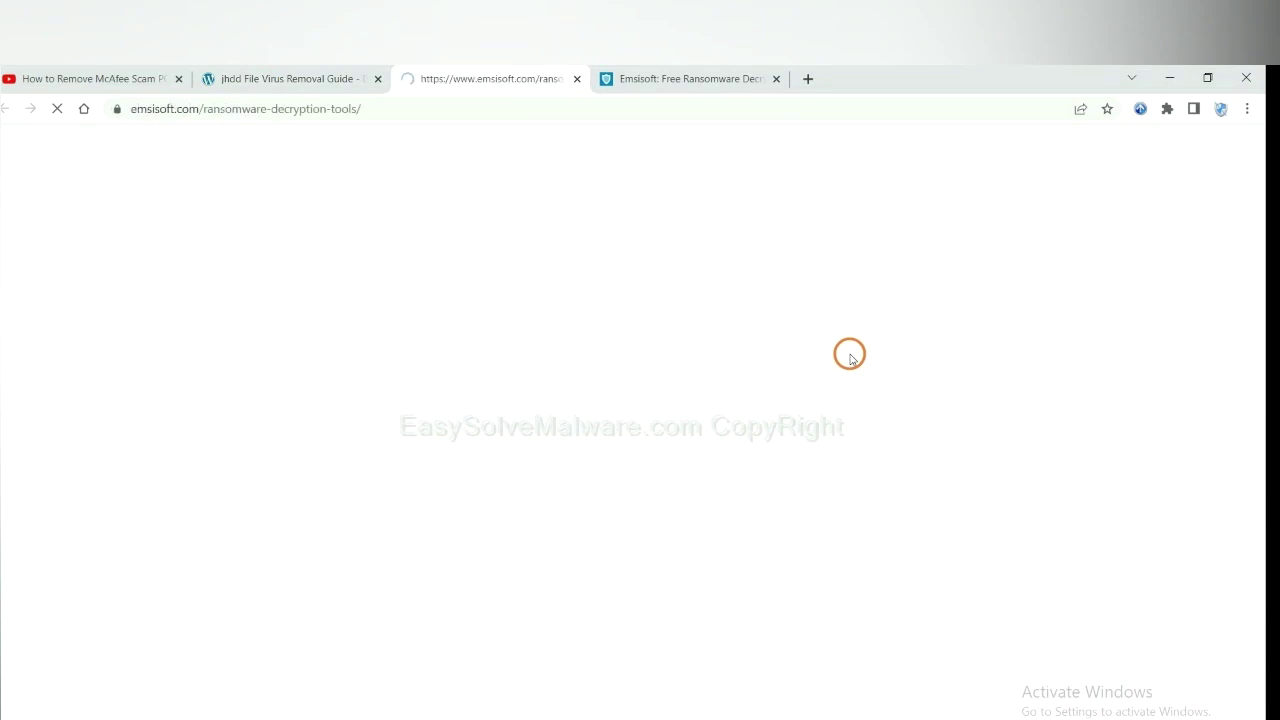
scroll(831, 343, down, 3)
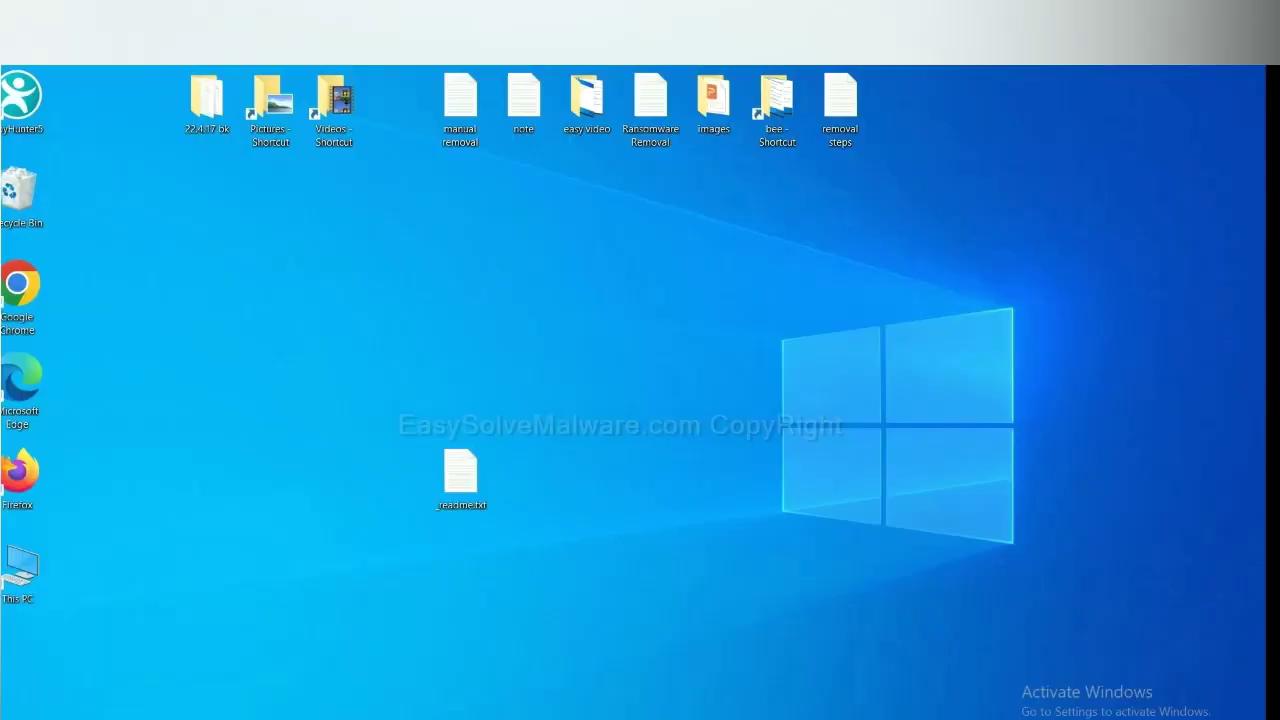
Copy the contact e-mail from _readme.txt into Emsisoft's ransom contact information field.
double_click(463, 473)
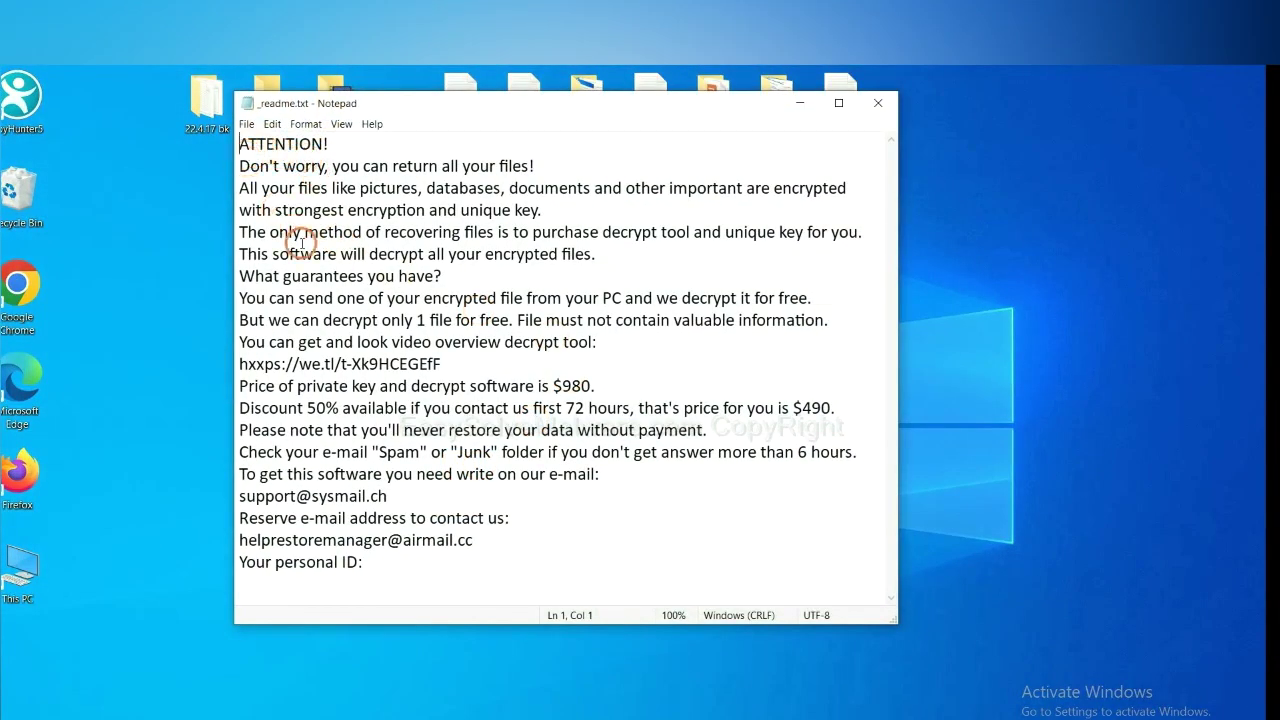
drag(408, 494, 211, 487)
key(ctrl+c)
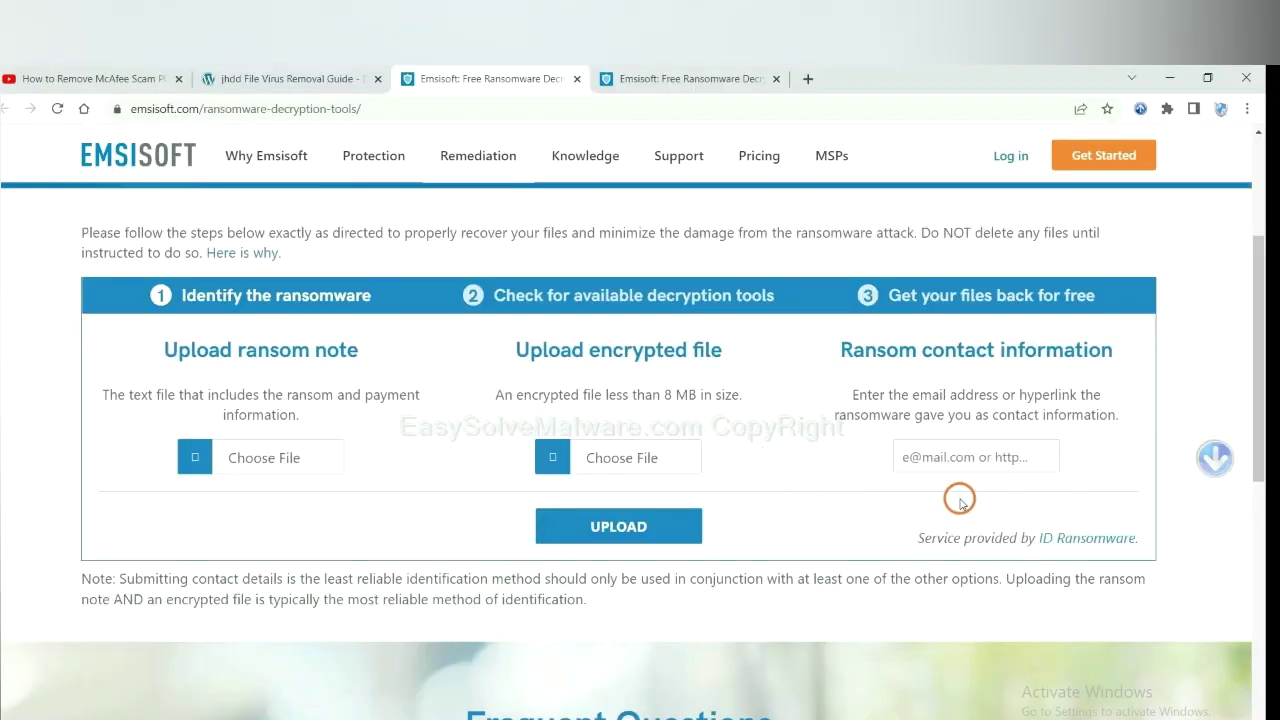
click(968, 457)
key(ctrl+v)
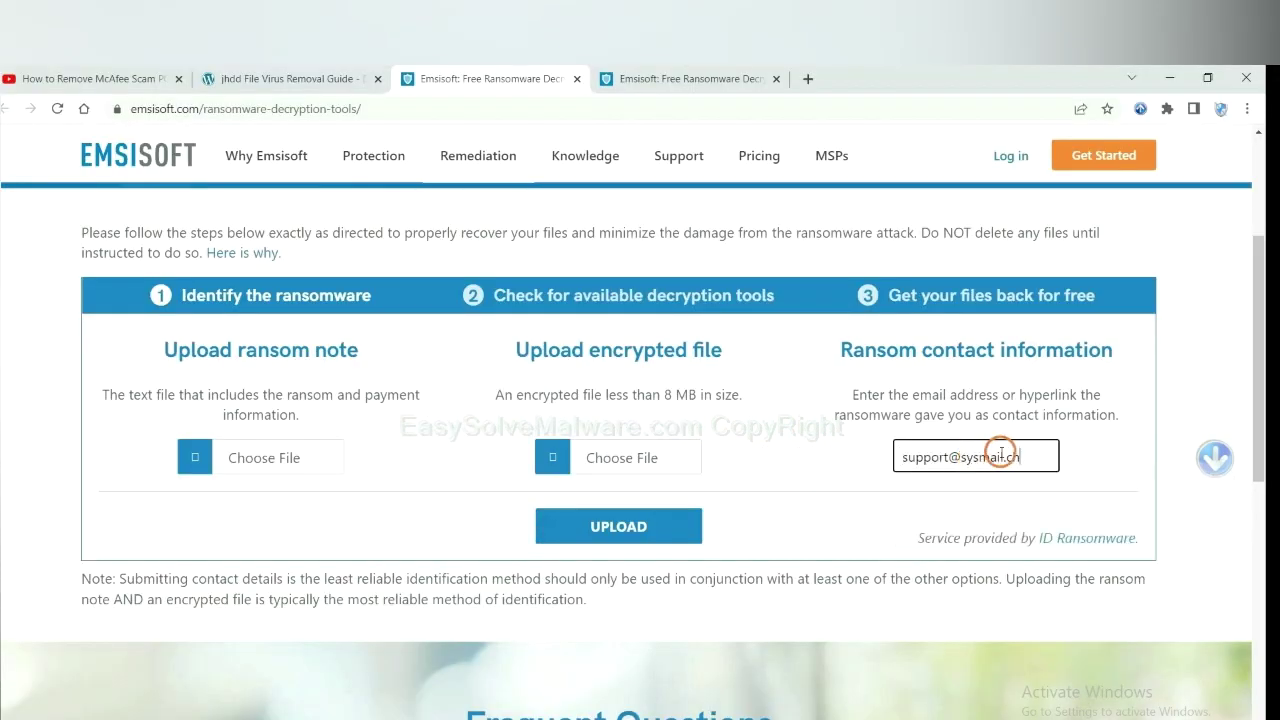
Upload the contact address, get STOP (Djvu) identified, and open Emsisoft's STOP (Djvu) article.
click(670, 526)
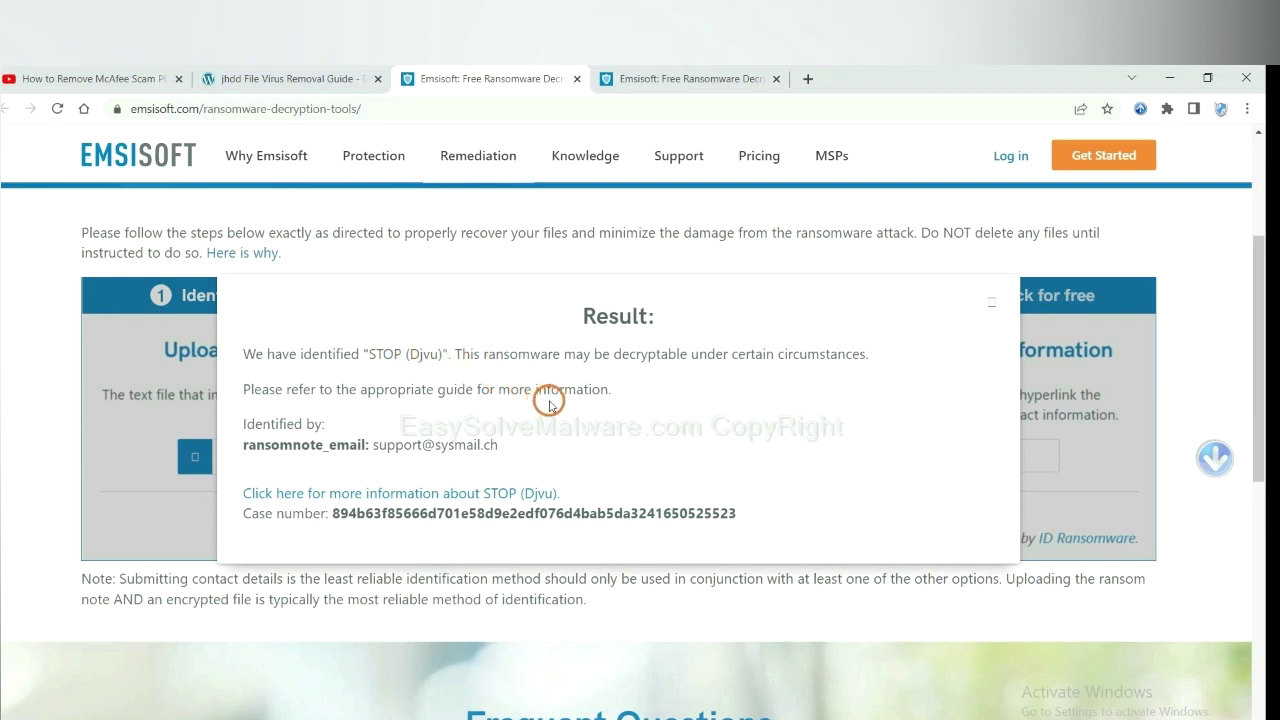
click(412, 494)
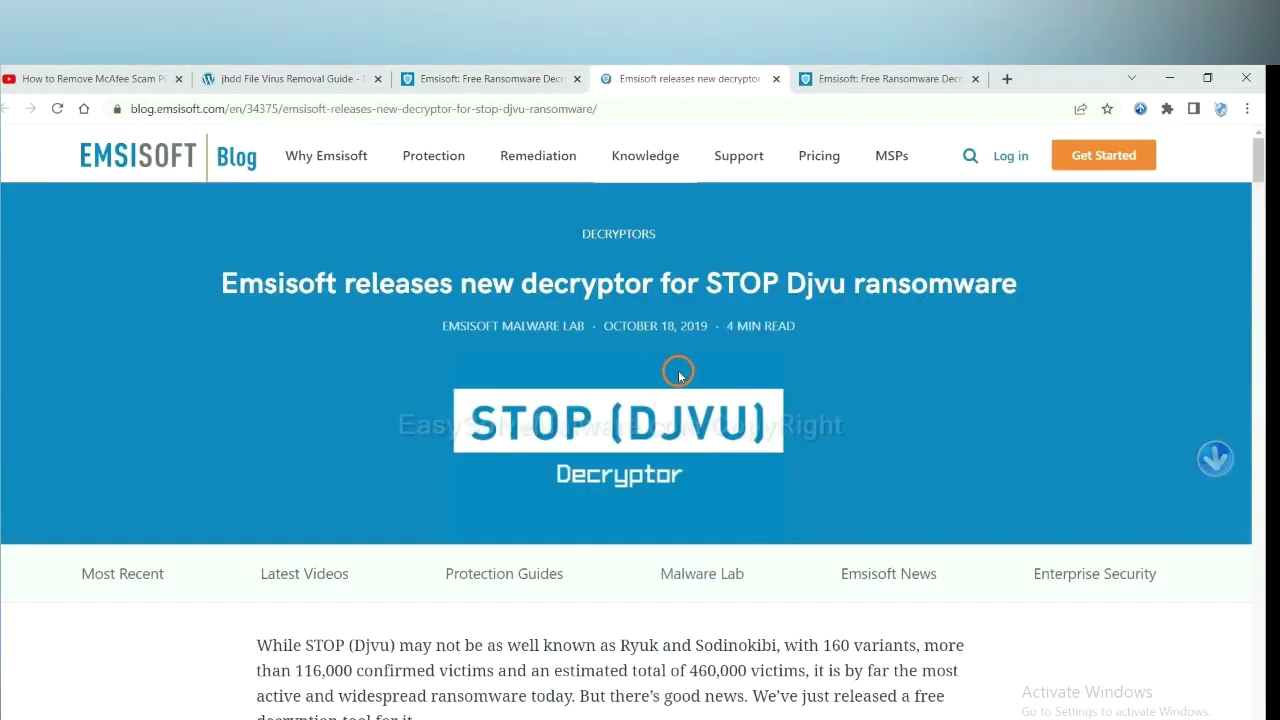
Open the Emsisoft Decryptor for STOP Djvu page from the blog post, then return to the jhdd guide.
scroll(661, 362, down, 3)
scroll(640, 350, down, 1)
scroll(637, 349, down, 14)
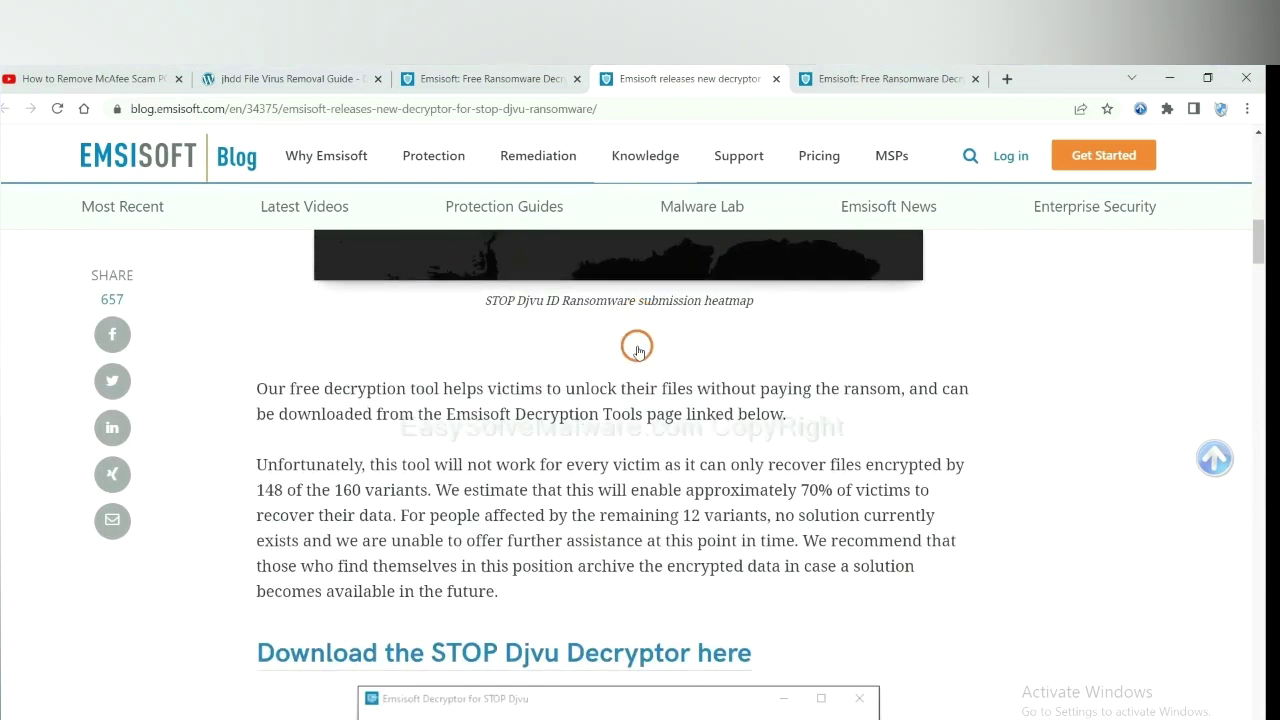
scroll(637, 349, down, 3)
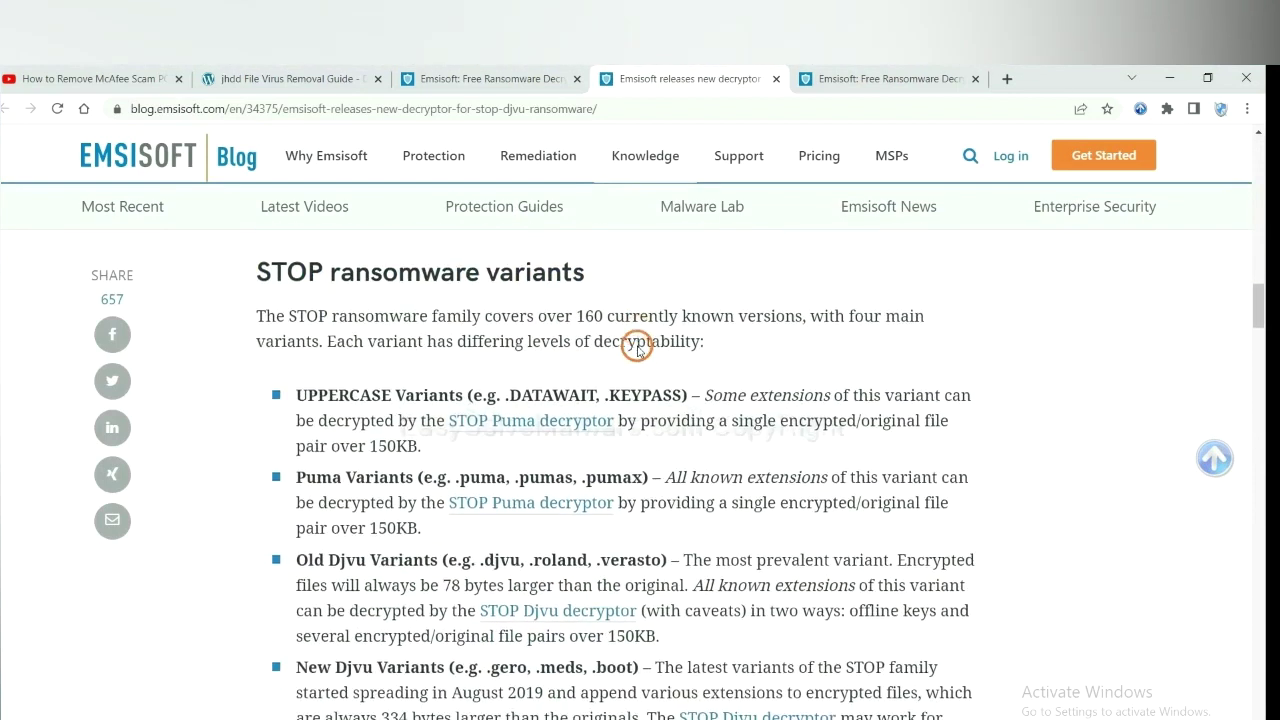
scroll(634, 343, up, 2)
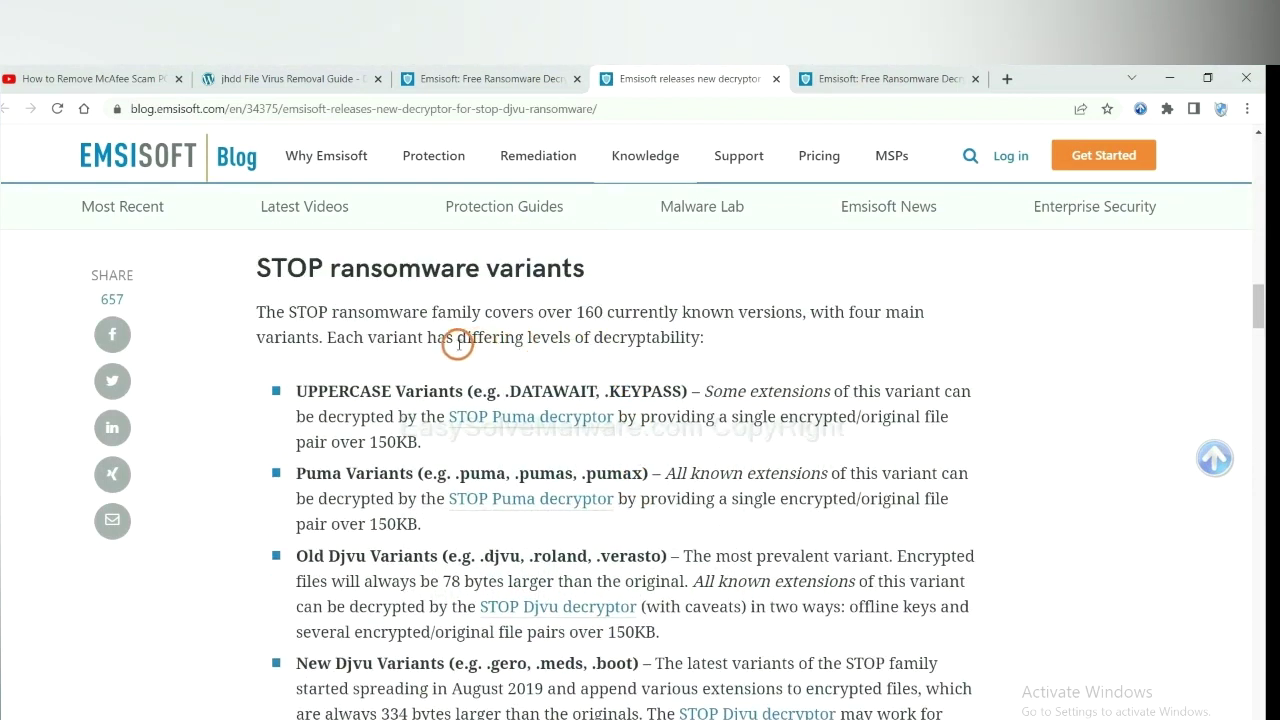
scroll(447, 395, down, 1)
scroll(465, 415, down, 2)
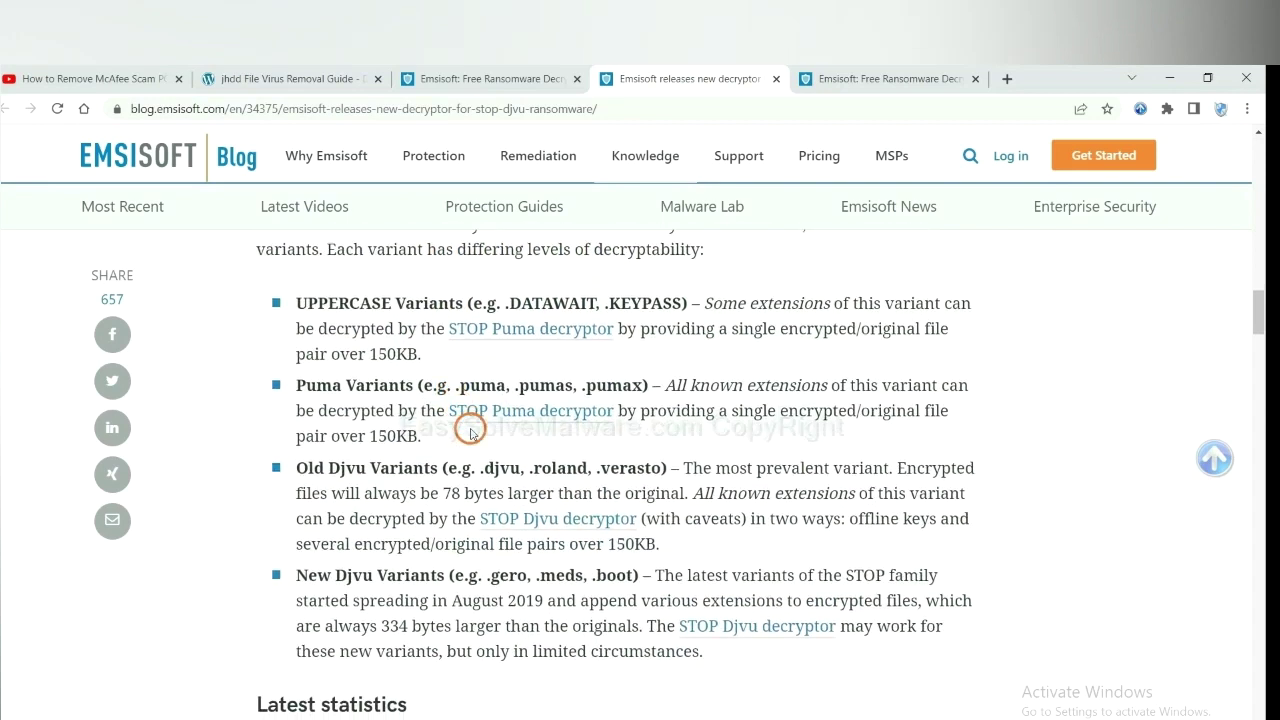
scroll(476, 418, down, 1)
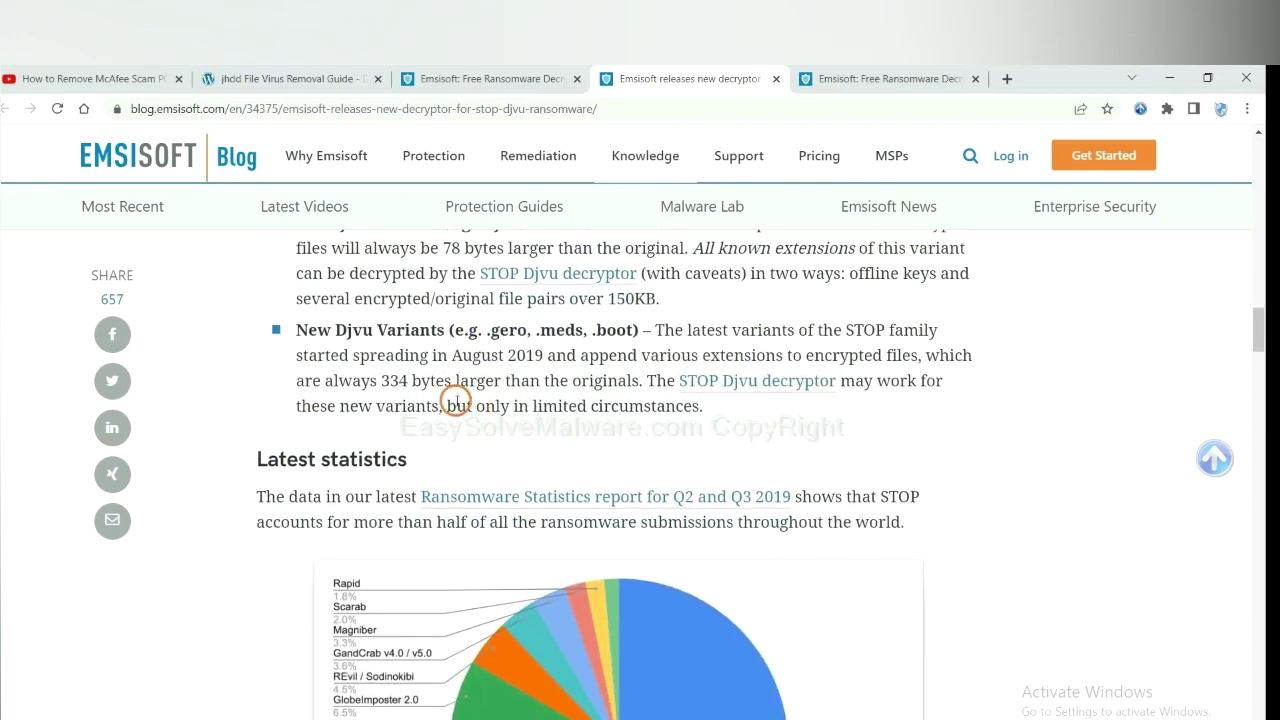
click(735, 381)
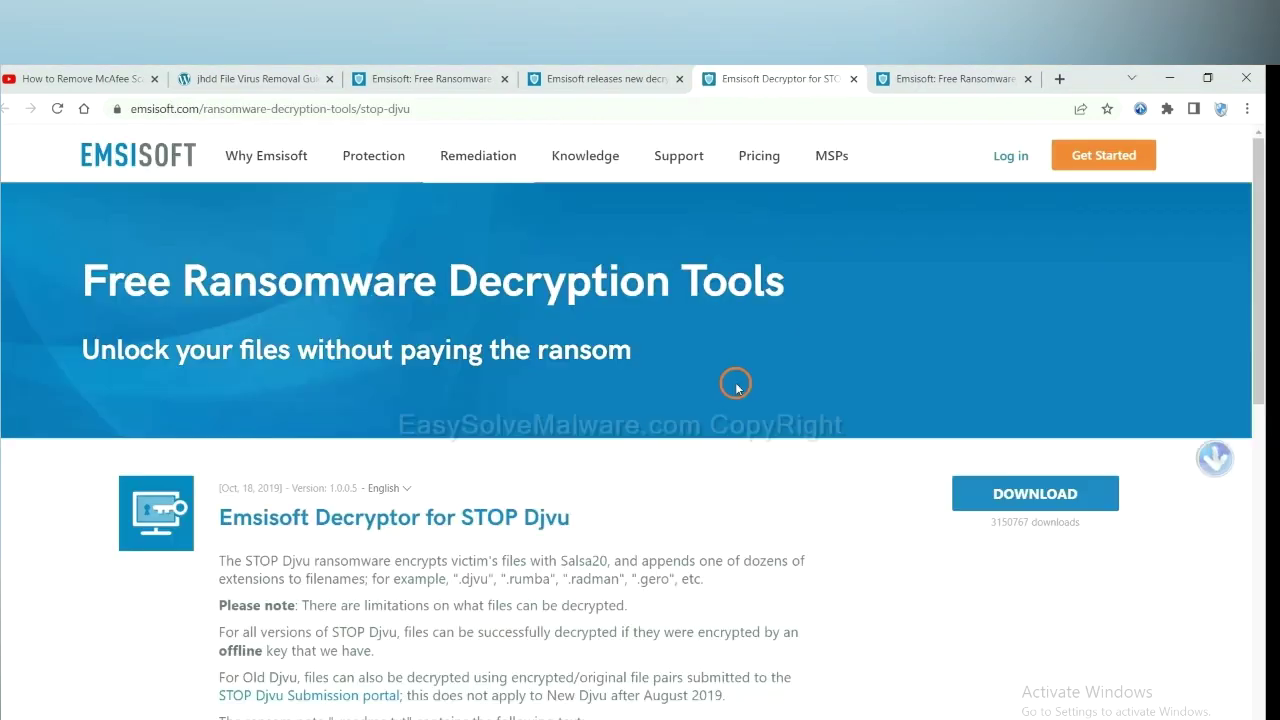
scroll(736, 388, down, 3)
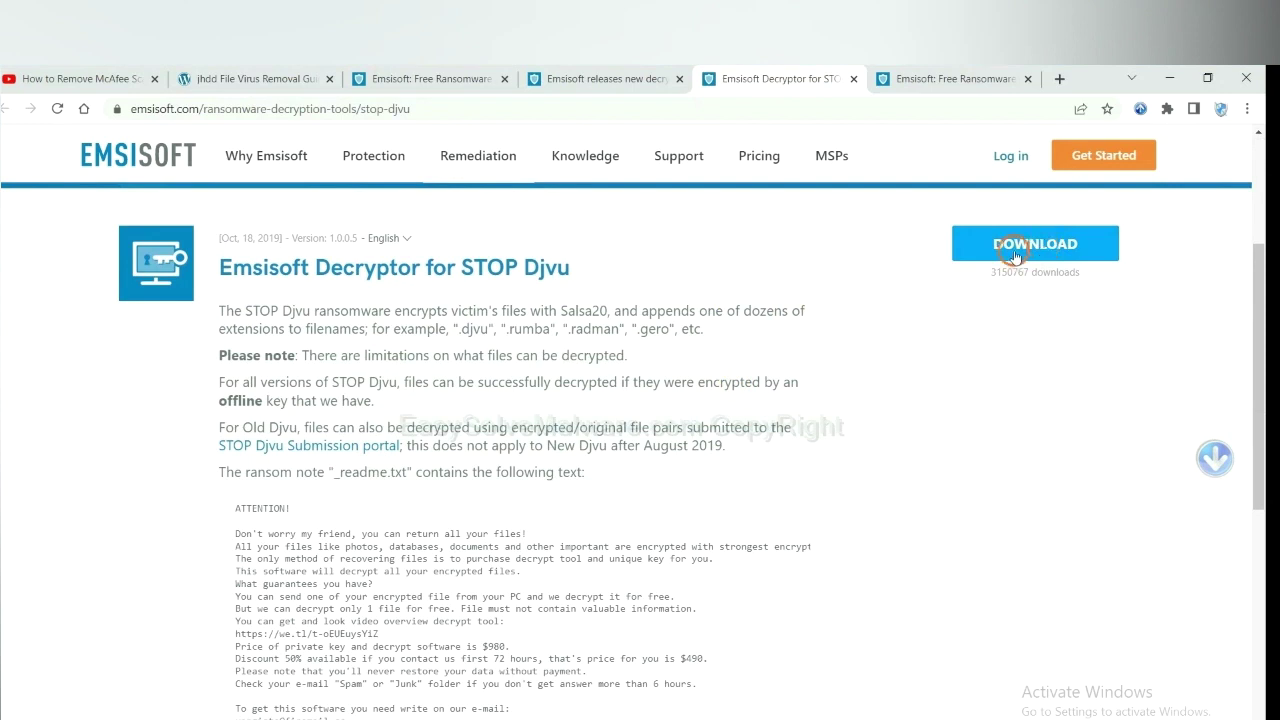
click(186, 76)
scroll(459, 481, down, 1)
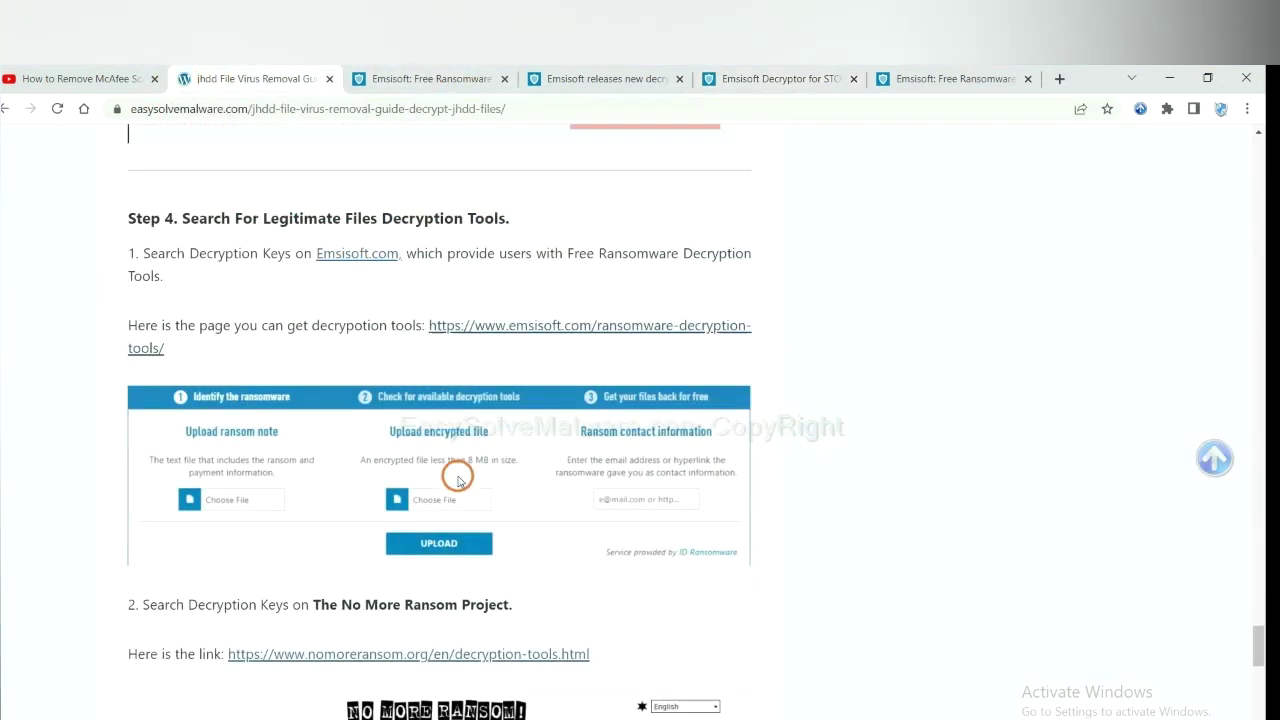
On No More Ransom's decryption tools, search 'djvu' and expand the djvu Ransom entry.
scroll(459, 481, down, 4)
click(467, 292)
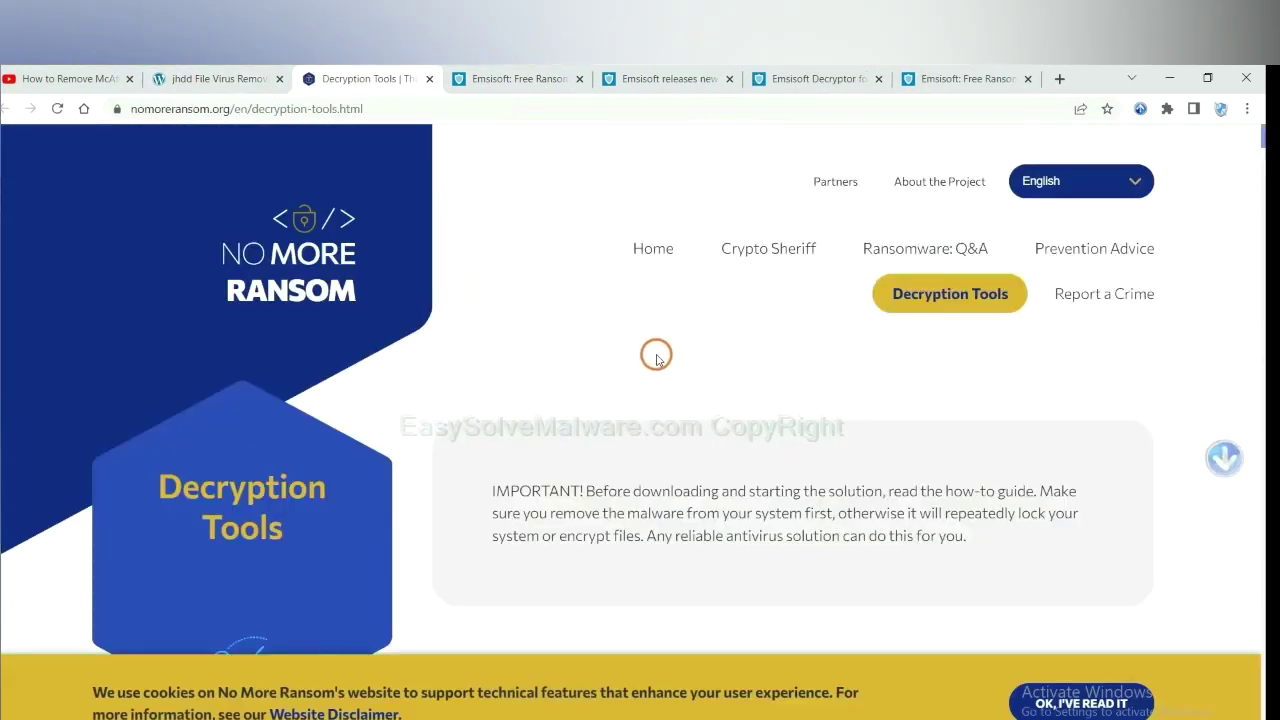
scroll(656, 358, down, 3)
click(637, 455)
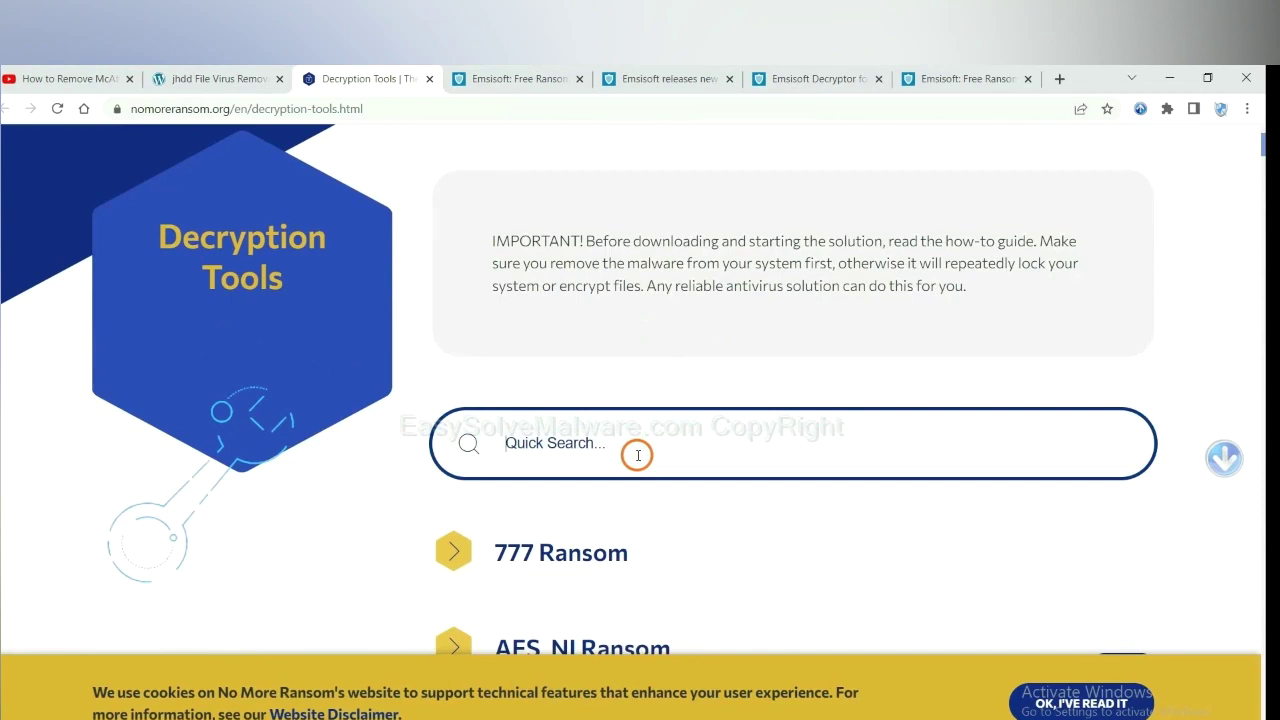
text(djvu)
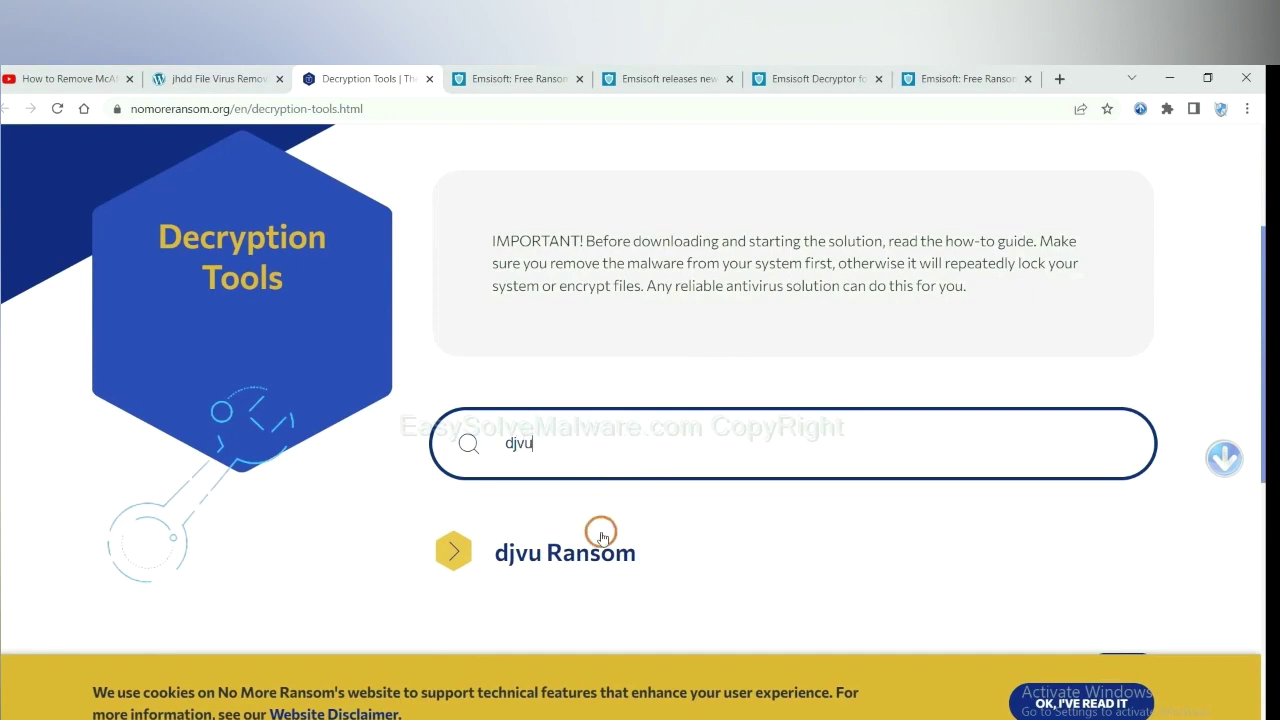
scroll(595, 515, down, 1)
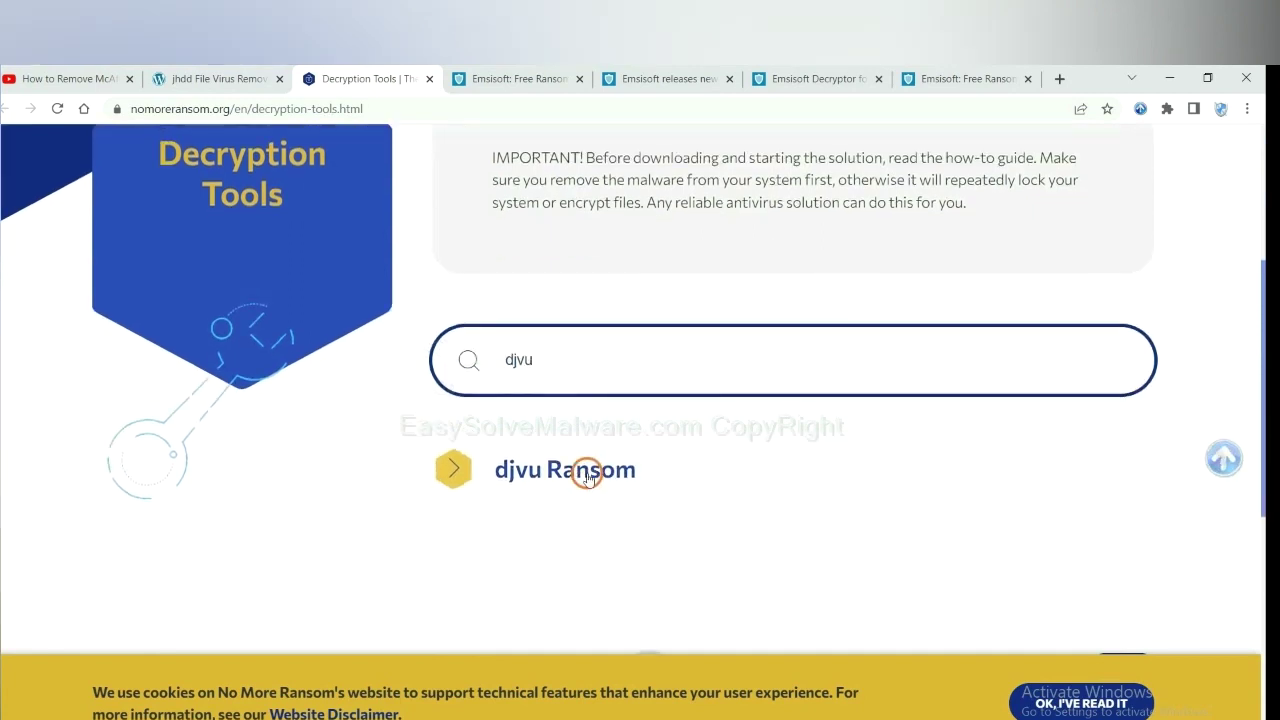
click(588, 478)
scroll(694, 510, down, 1)
scroll(694, 510, down, 2)
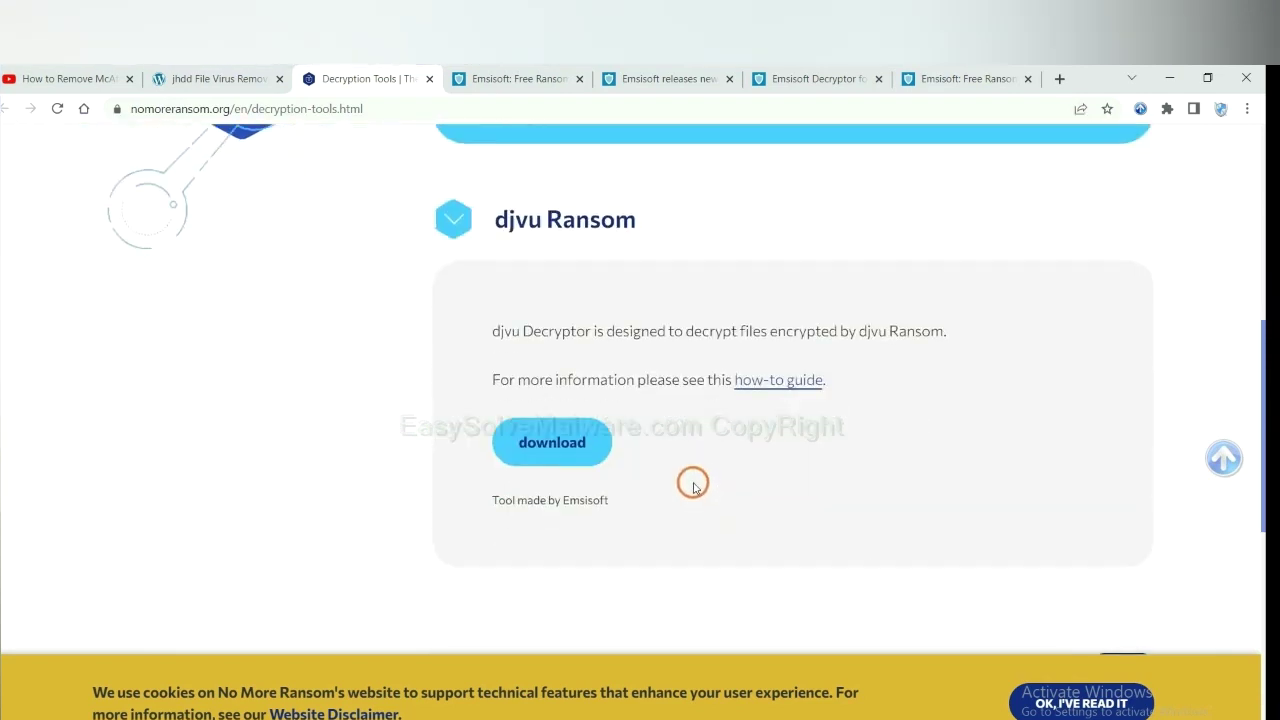